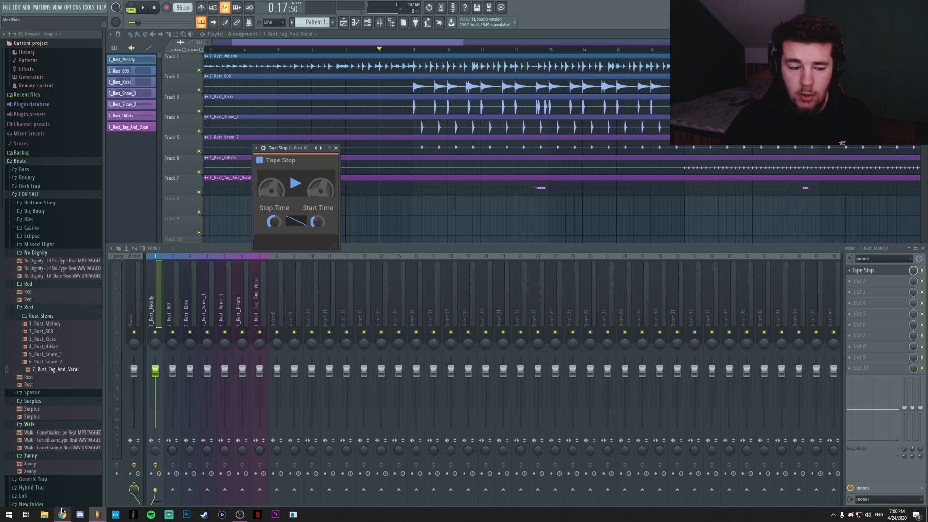
Switch to the browser's BPM delay time calculator and examine the note value options and delay time for 96 BPM.
left_click(60, 514)
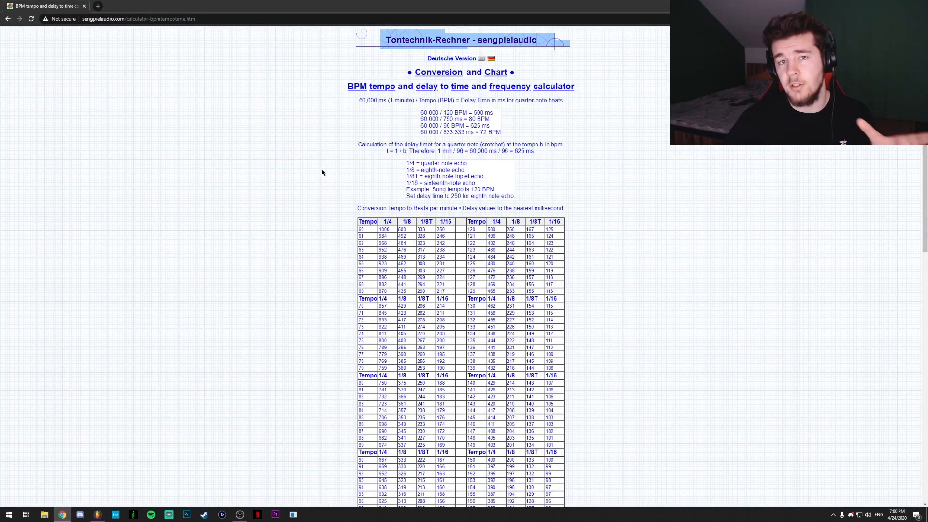
scroll(340, 206, "down", 10)
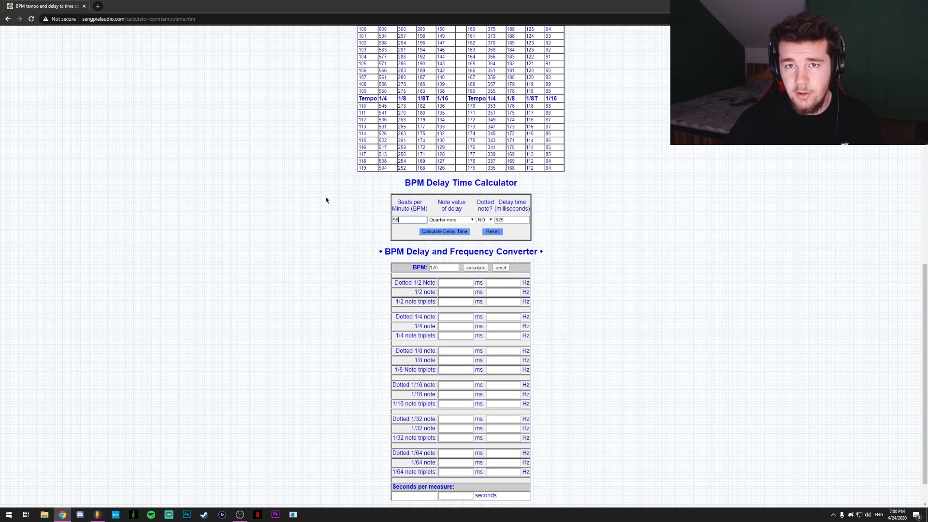
left_click(97, 514)
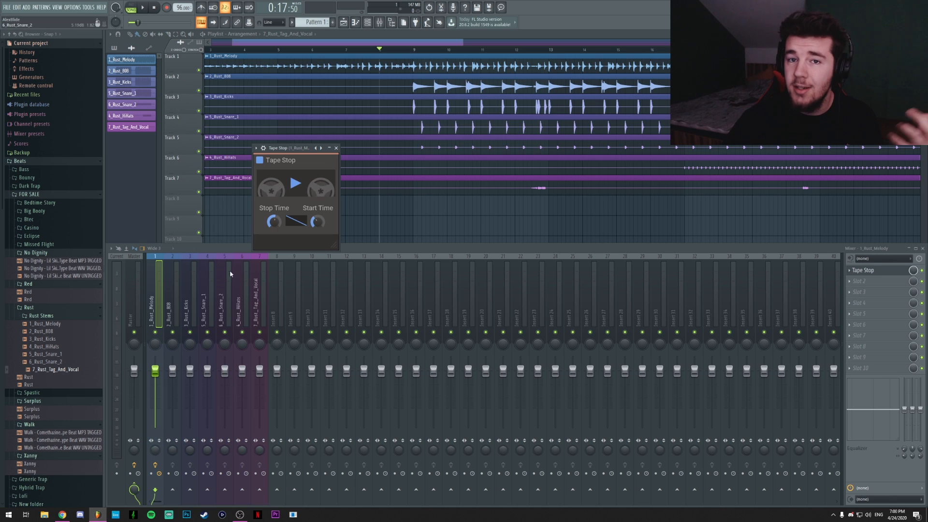
left_click(61, 514)
left_click(451, 220)
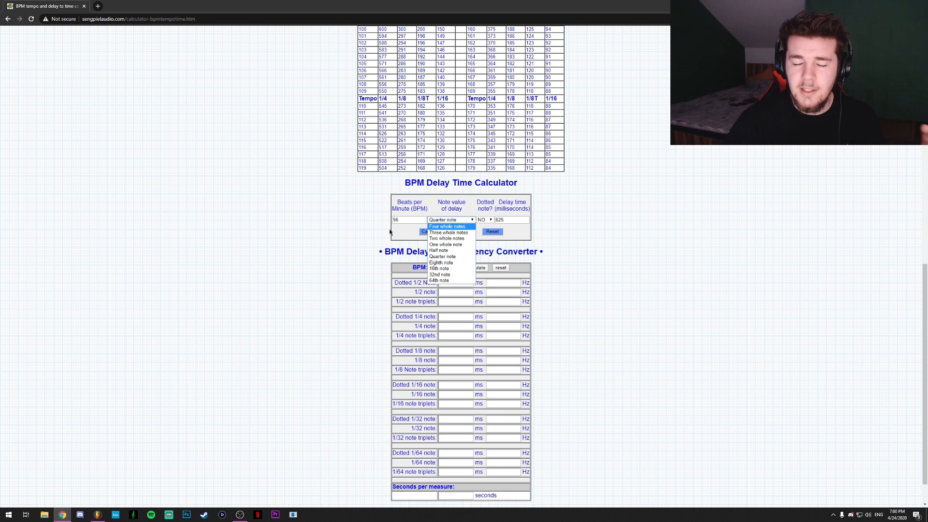
left_click(350, 232)
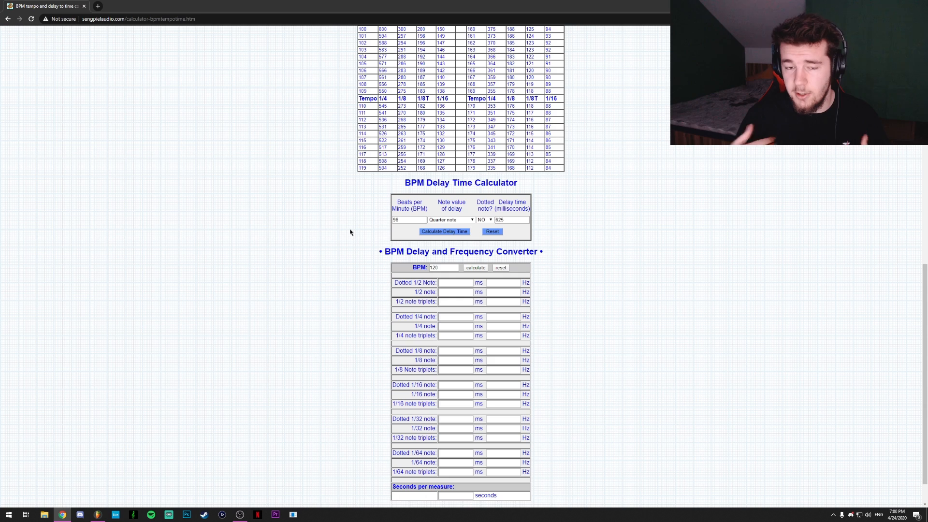
left_click(444, 221)
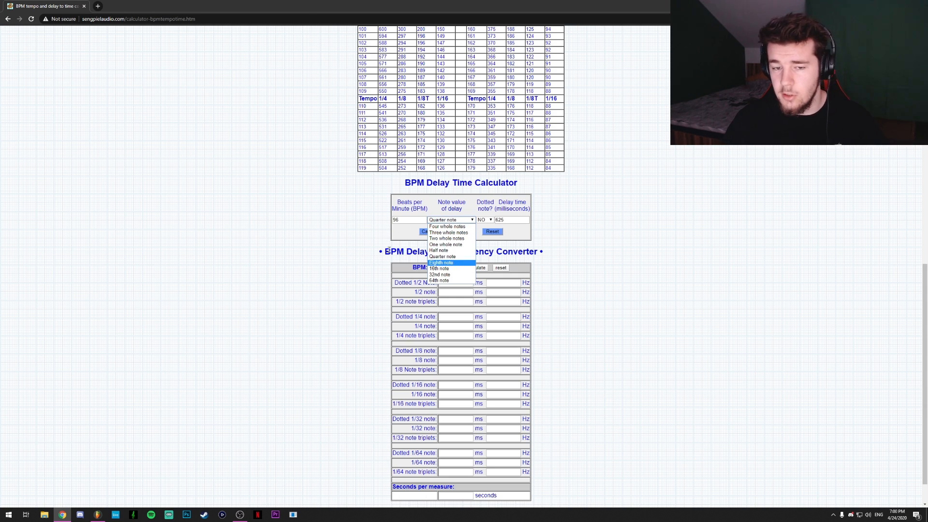
left_click(313, 266)
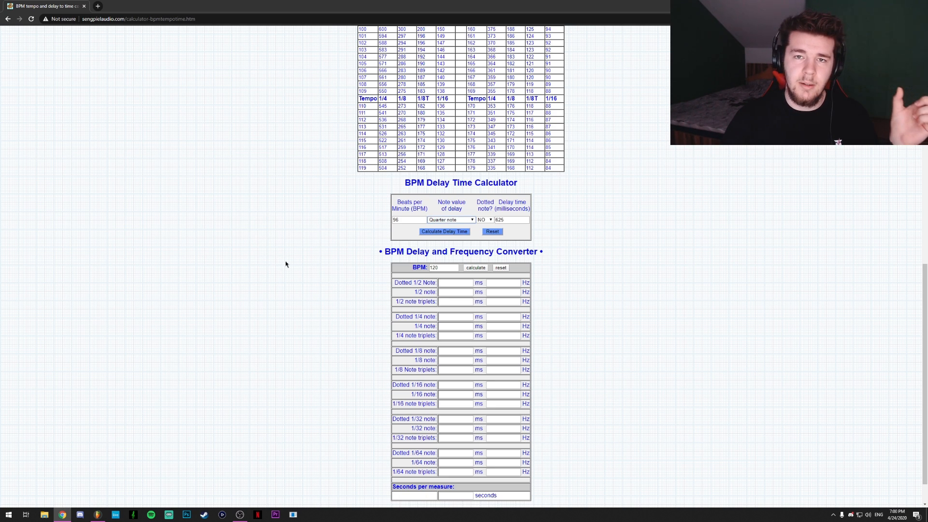
left_click(410, 219)
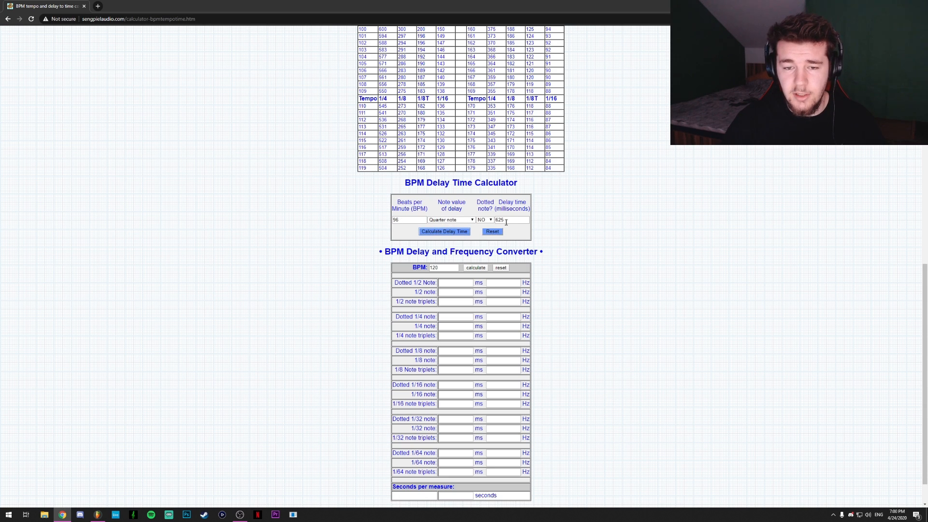
Set the Tape Stop plugin's stop time in FL Studio to the calculated 625 ms quarter-note delay and enlarge the plugin window.
left_click_drag(506, 222, 496, 220)
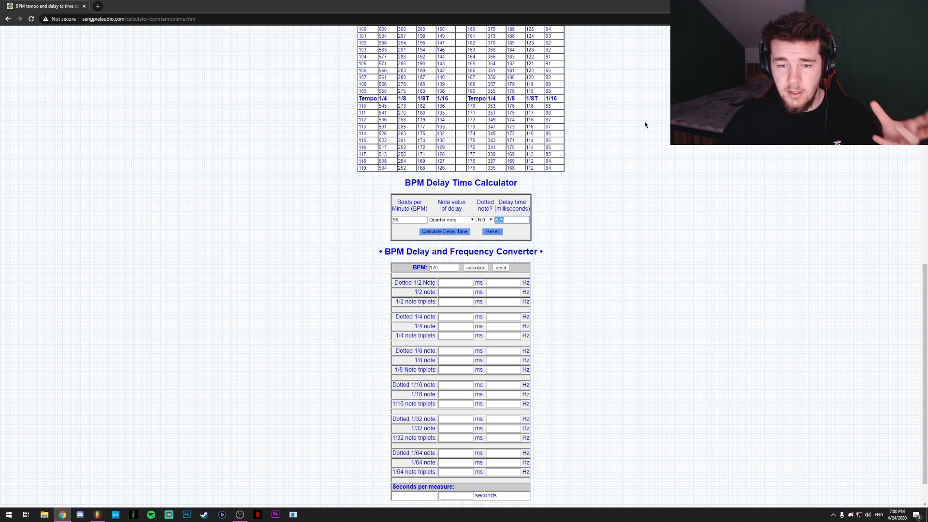
key("alt+Tab")
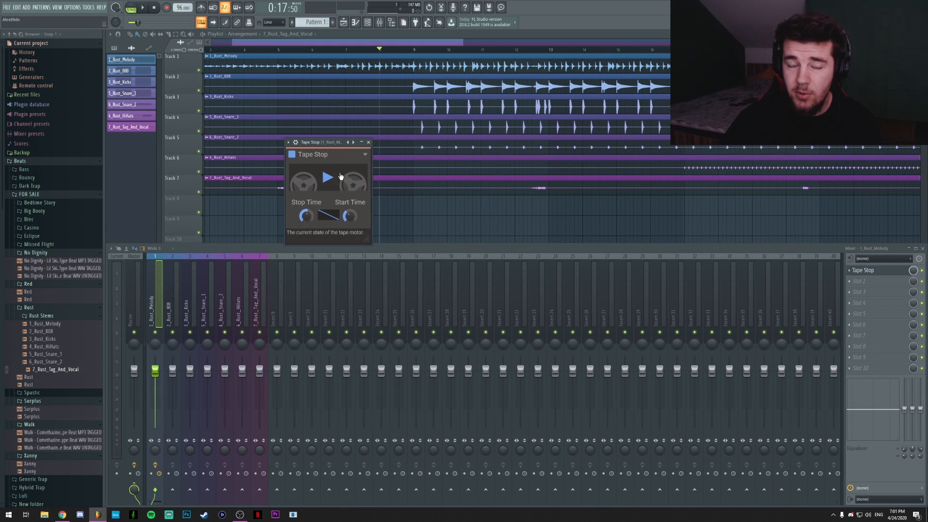
double_click(307, 216)
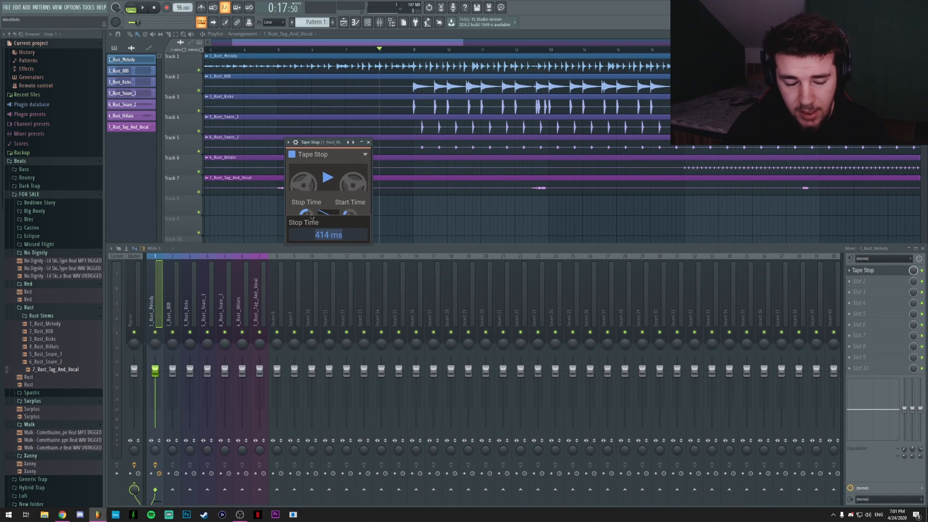
left_click_drag(324, 144, 314, 144)
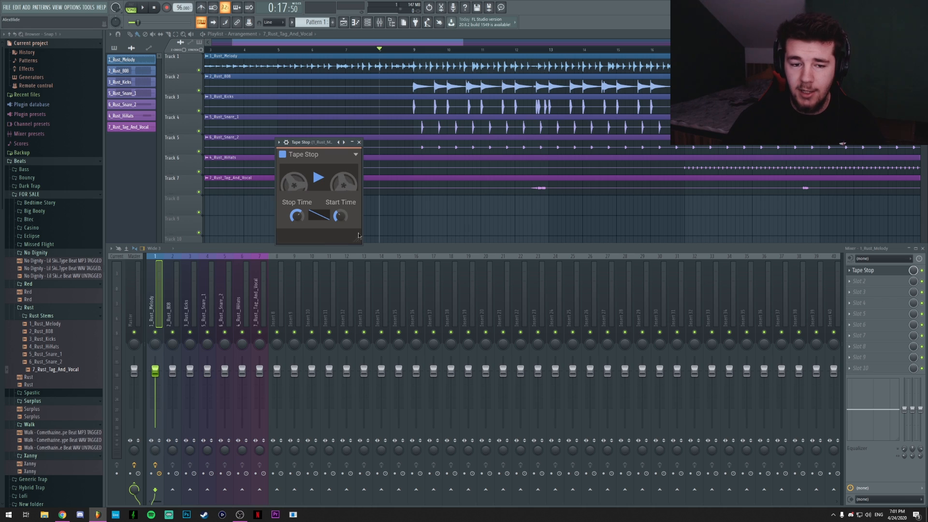
left_click_drag(358, 235, 374, 258)
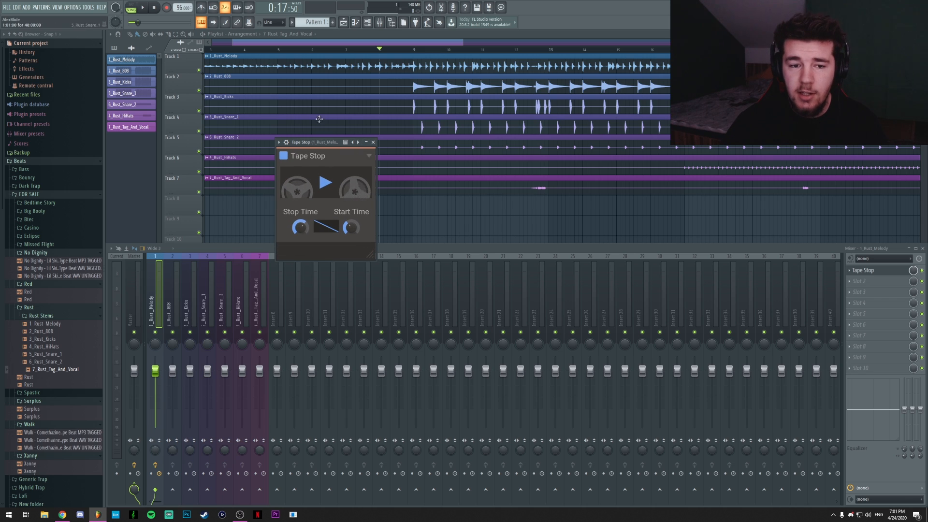
Create an automation clip for Tape Stop's play/pause control on the melody track and leave only the playlist open.
left_click(251, 25)
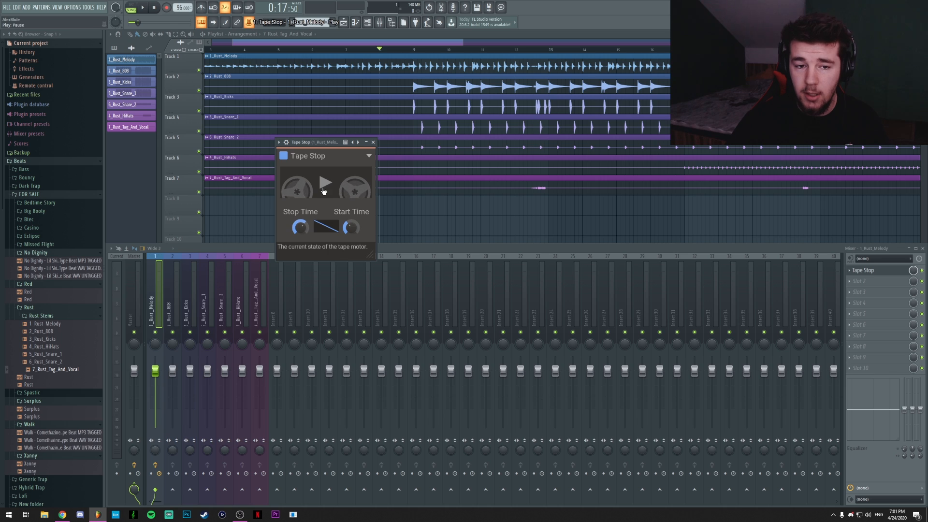
right_click(250, 25)
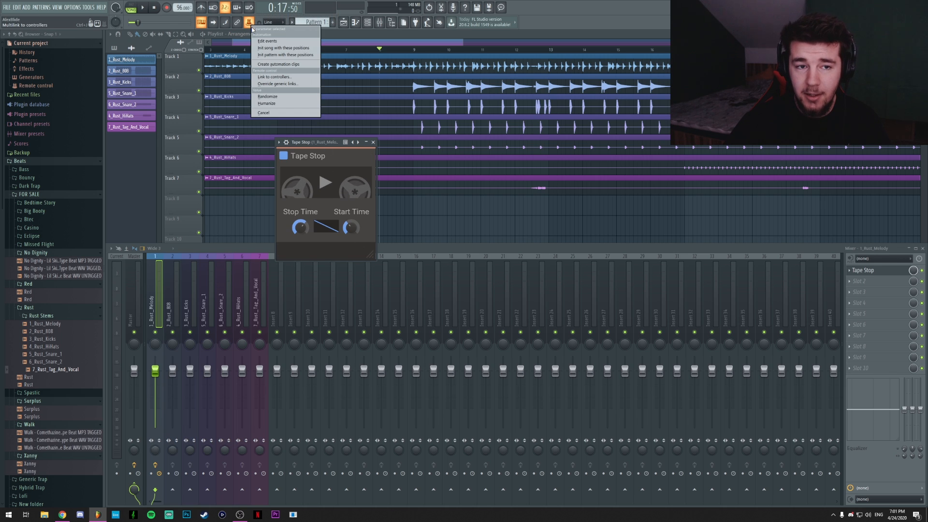
left_click(276, 64)
key("F12")
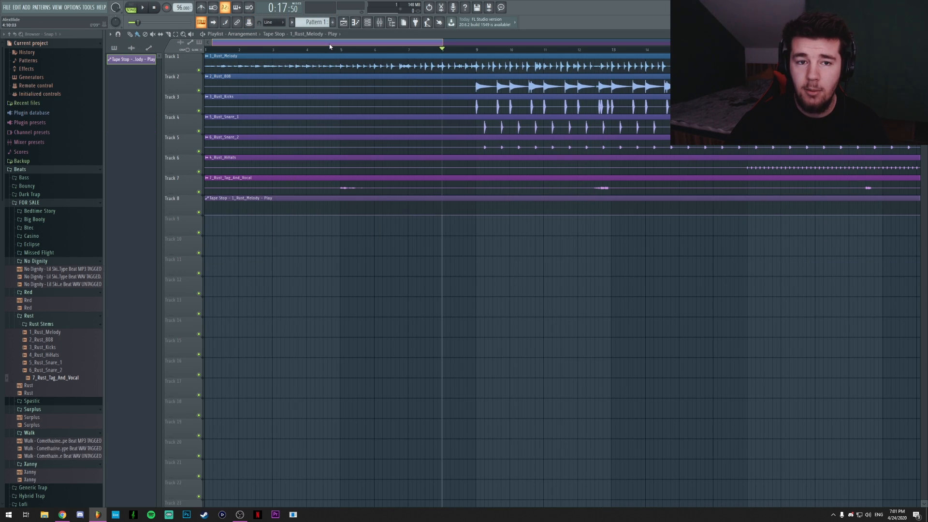
Shape the Tape Stop play automation so it holds at full level from the start and drops straight to zero at bar 8.
right_click(443, 216)
left_click(450, 226)
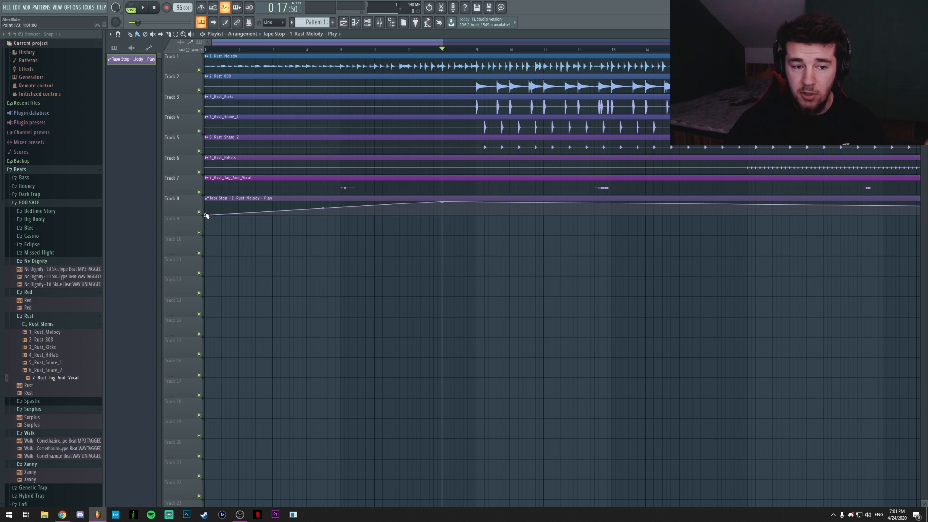
left_click_drag(206, 216, 206, 201)
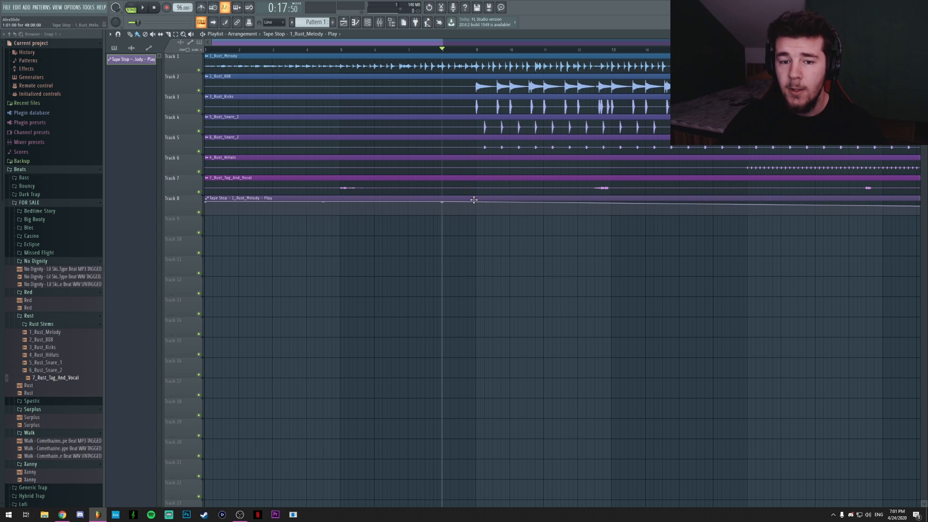
left_click_drag(474, 199, 441, 227)
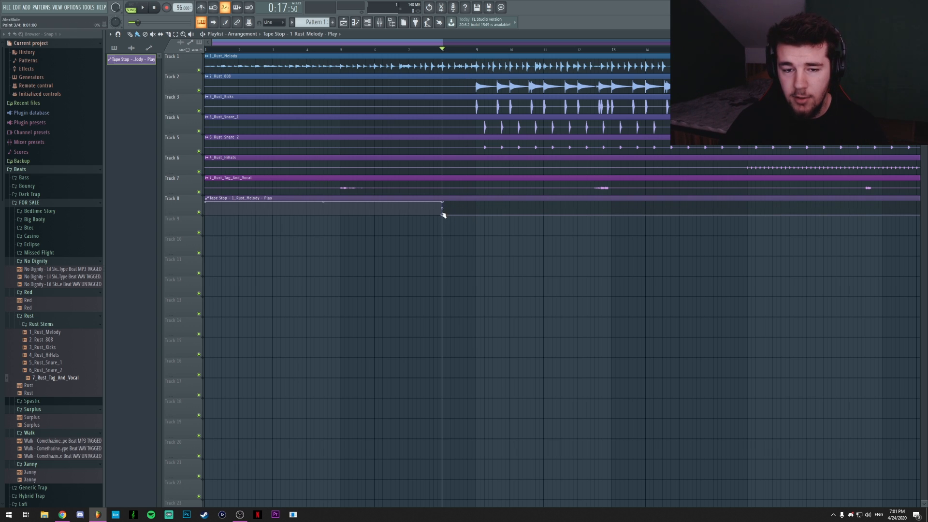
Play the song from bar 7 through the automation drop to hear the tape stop, then stop playback.
left_click(408, 49)
scroll(410, 53, "up", 2)
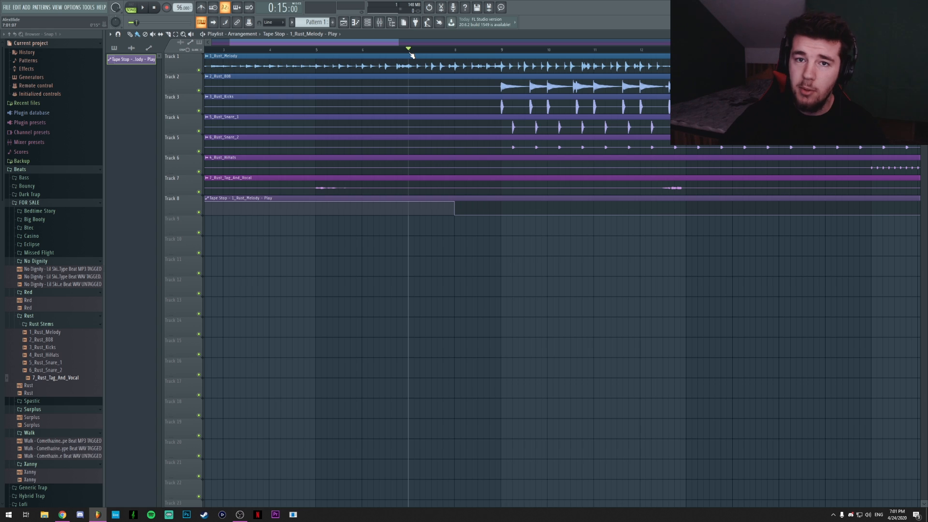
key("space")
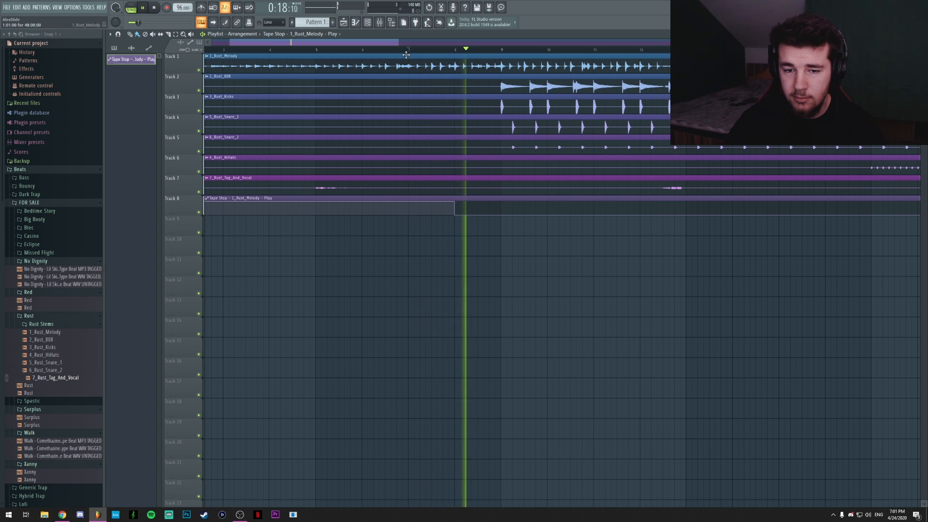
key("space")
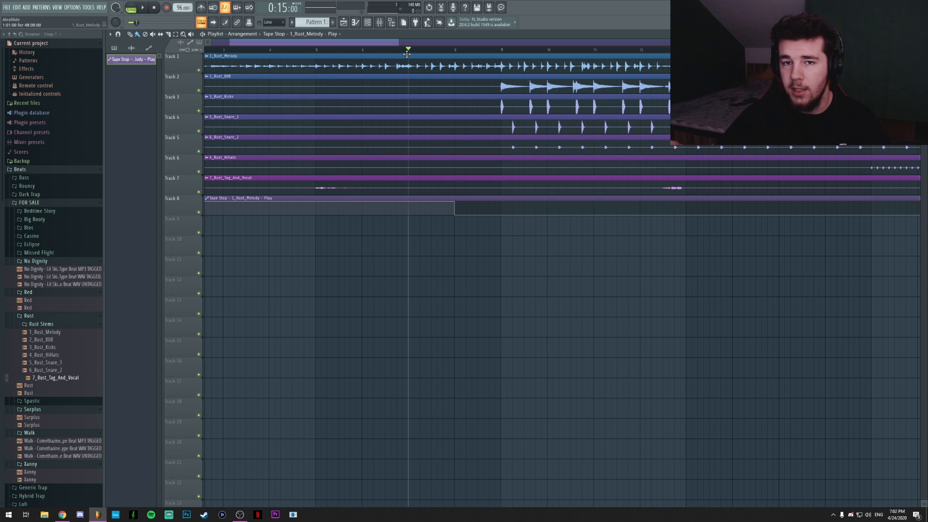
Move the drop in the Tape Stop play automation to halfway through bar 8.
left_click_drag(457, 195, 487, 193)
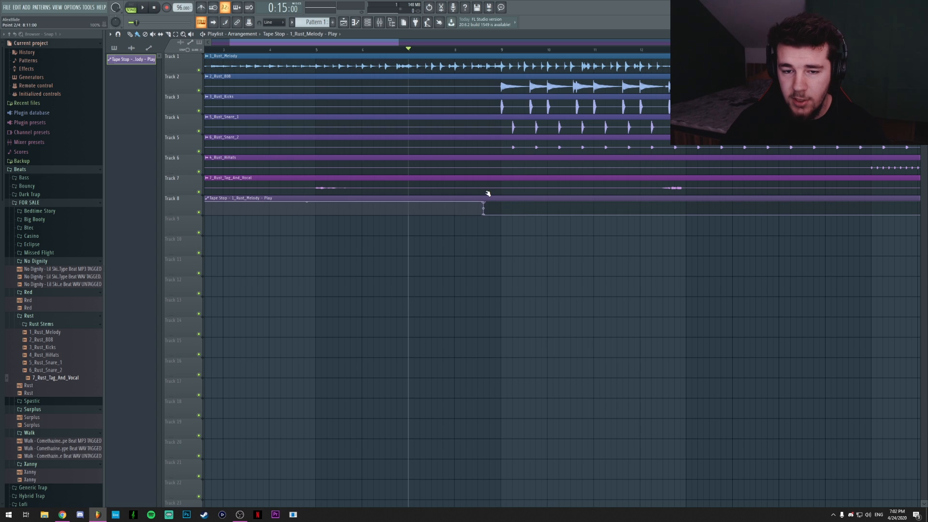
left_click(455, 49)
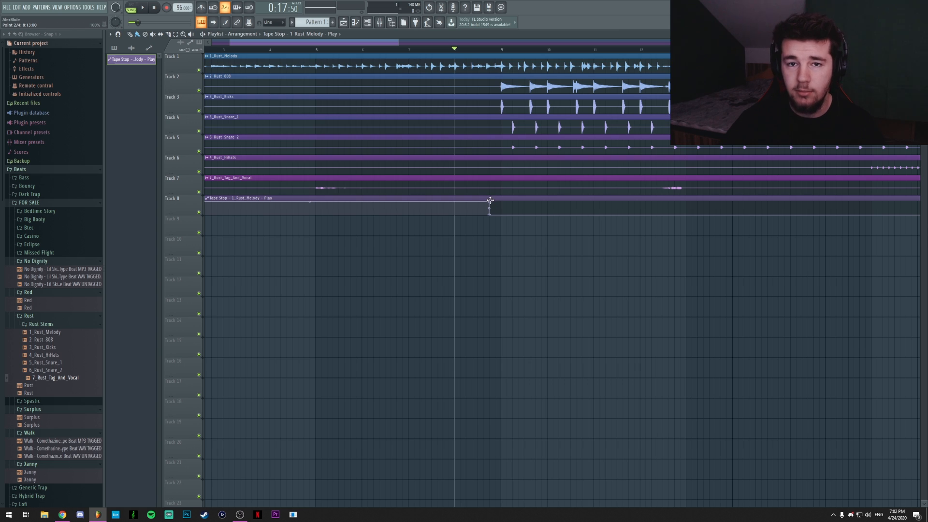
left_click_drag(490, 201, 478, 201)
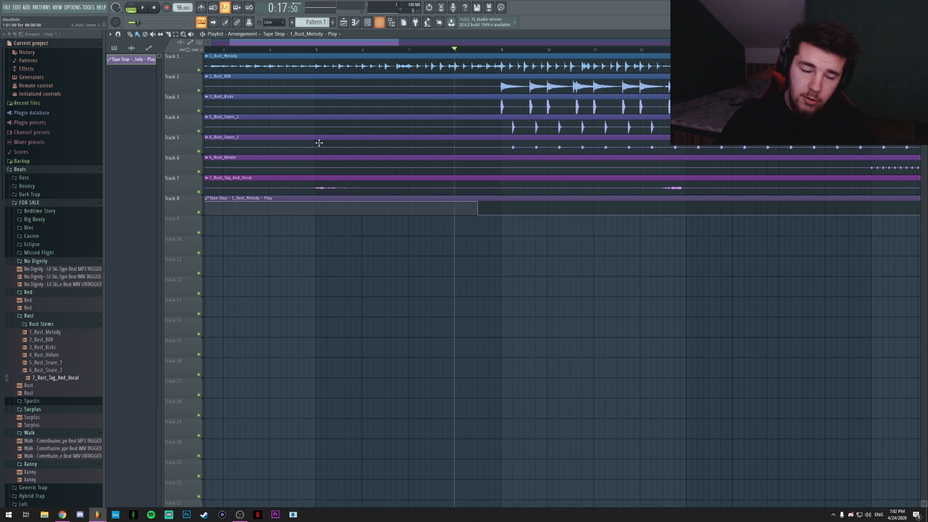
Calculate the half-note delay time for 96 BPM in the browser's BPM delay time calculator.
left_click(62, 514)
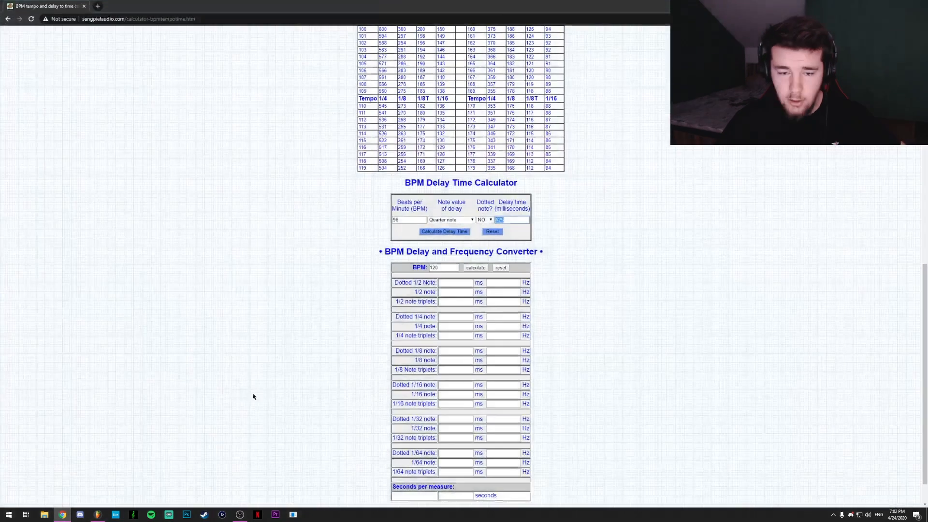
left_click(457, 222)
left_click(449, 235)
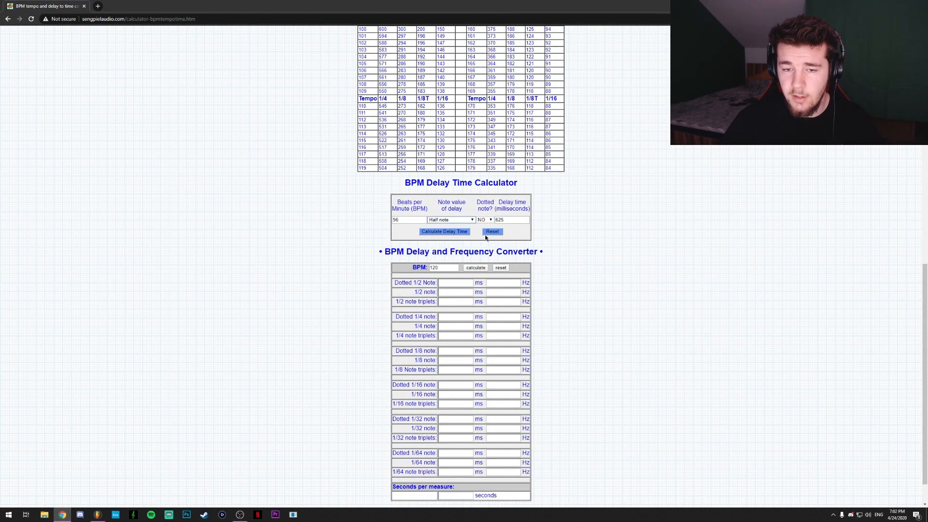
left_click(455, 235)
Copy the calculated delay time and set the Tape Stop plugin's stop time in FL Studio to 1250 ms.
left_click(511, 221)
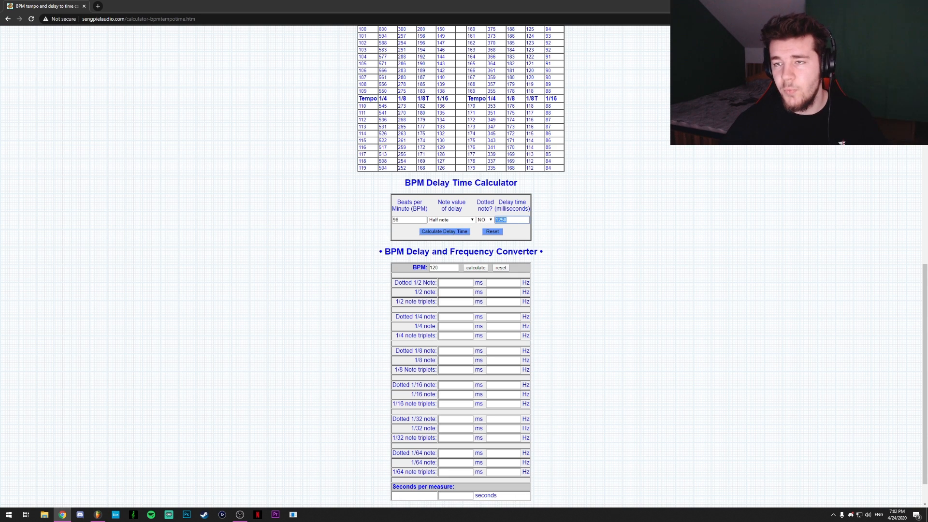
key("ctrl+c")
key("alt+Tab")
key("ctrl+v")
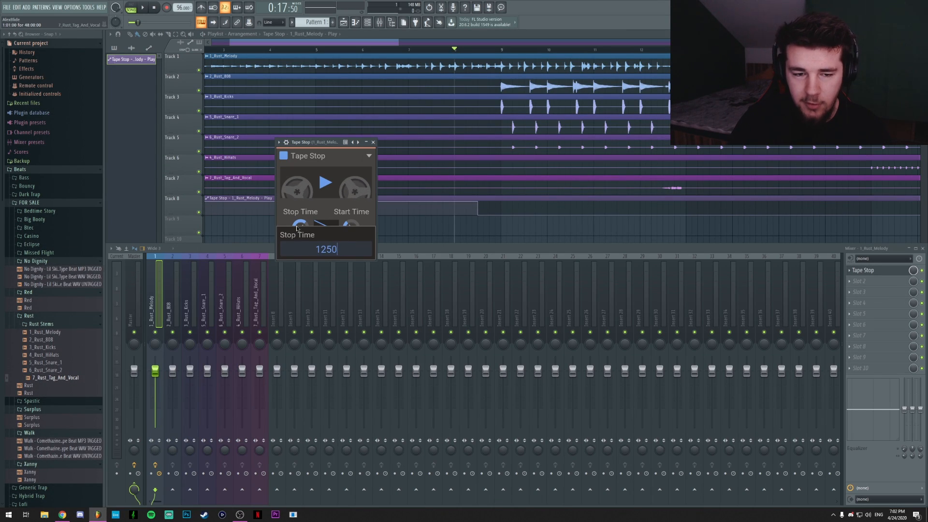
key("Return")
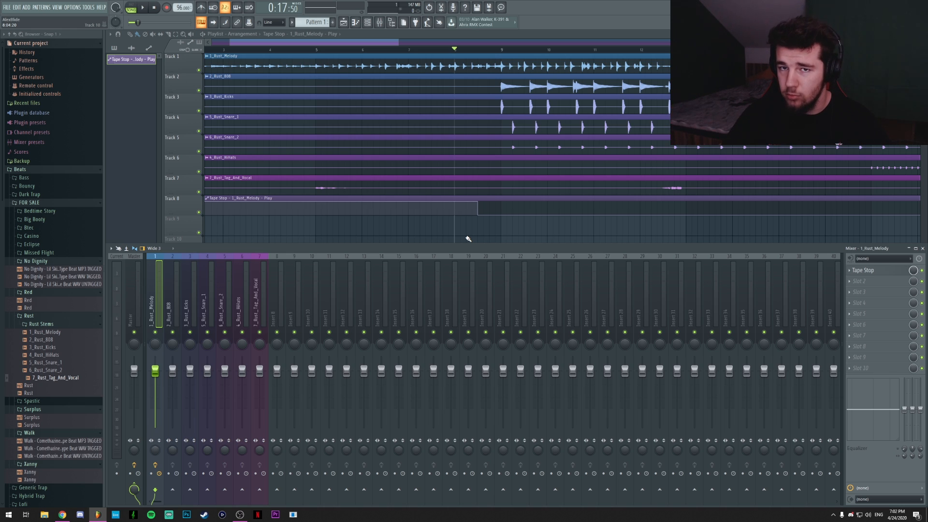
Create an automation clip for the Tape Stop effect slot's on/off switch on the melody mixer track and hide the mixer.
right_click(923, 274)
left_click(892, 324)
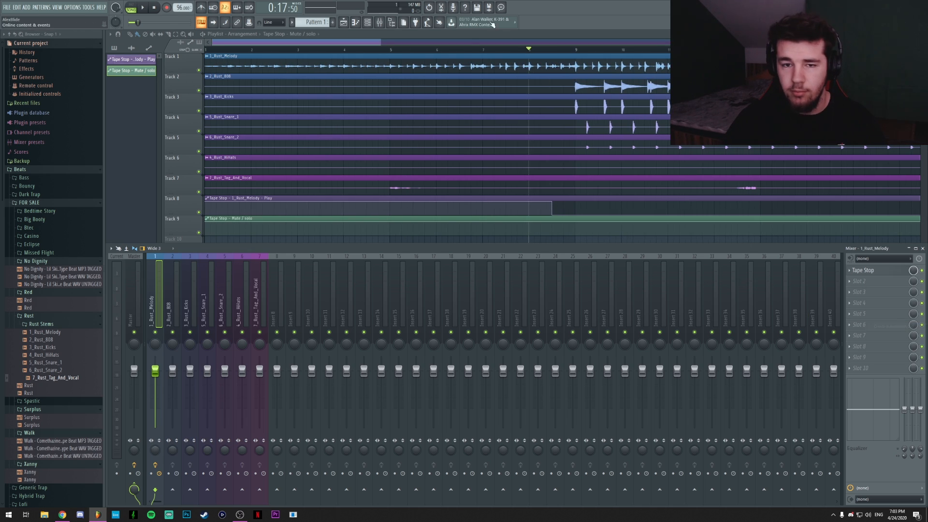
scroll(379, 50, "down", 2)
key("F9")
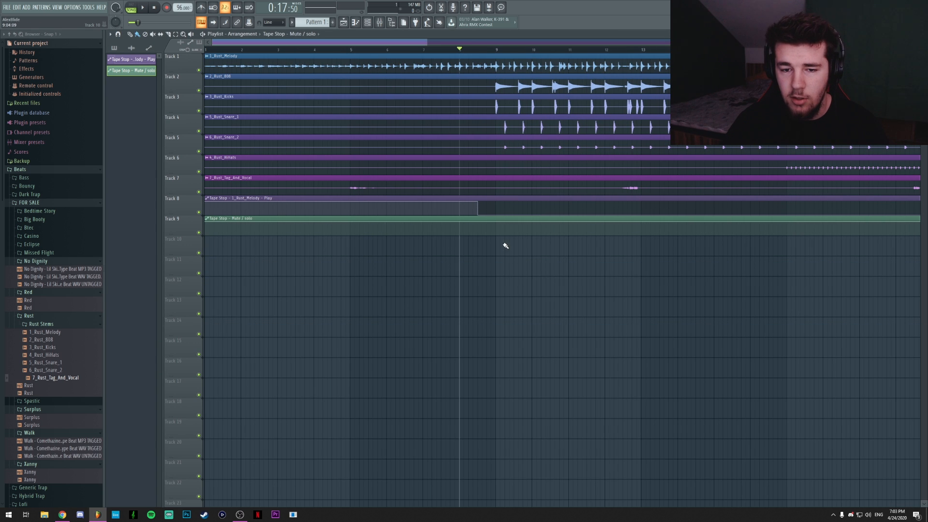
Shape the Tape Stop mute/solo automation to drop from full to zero at bar 9 and stay at zero until the end.
left_click_drag(500, 221, 493, 242)
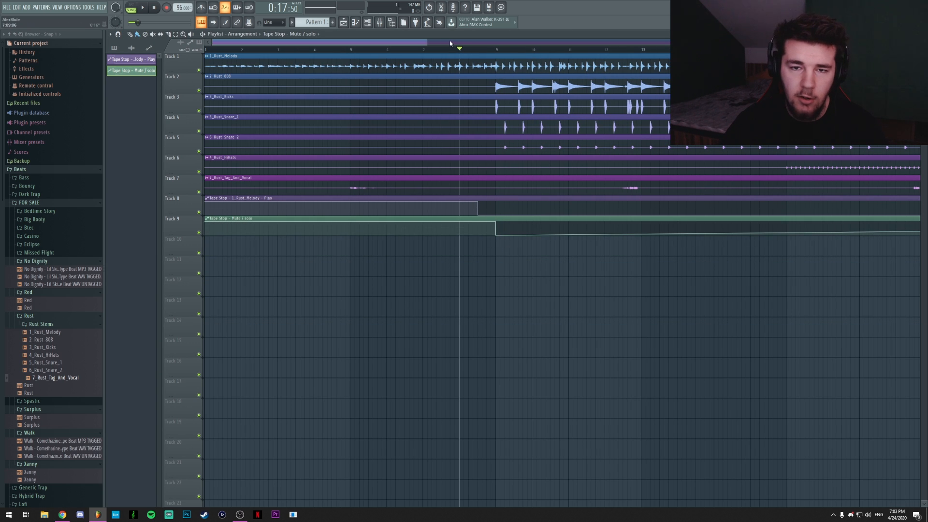
scroll(449, 43, "down", 5)
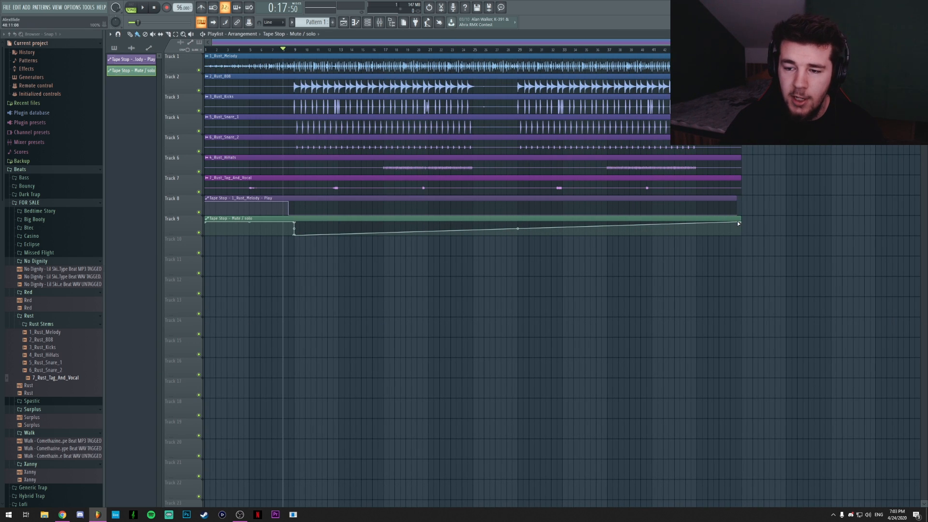
left_click_drag(739, 223, 741, 236)
Play the song from bar 7 to check the tape stop leading into the drums at bar 9.
scroll(284, 45, "up", 5)
key("space")
left_click(250, 50)
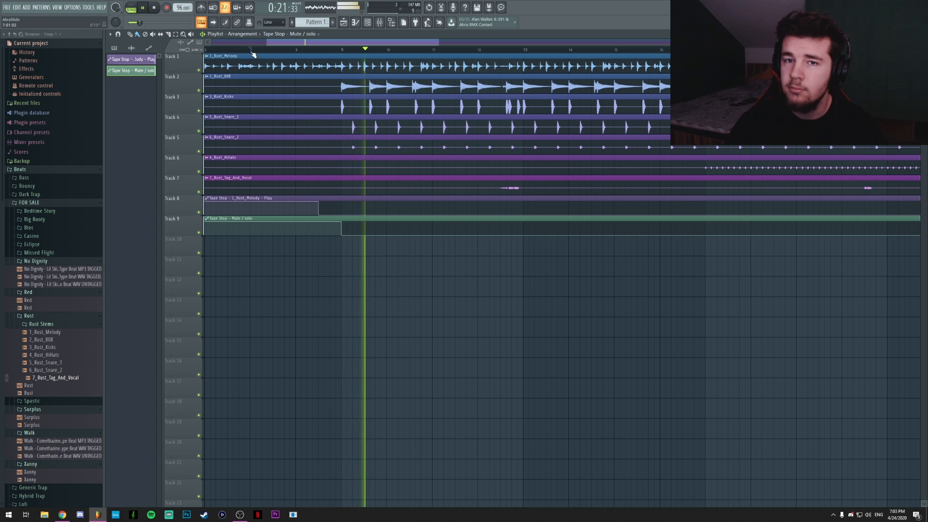
Stop playback and check the Tape Stop plugin's start time on the melody mixer track.
key("space")
scroll(253, 51, "down", 2)
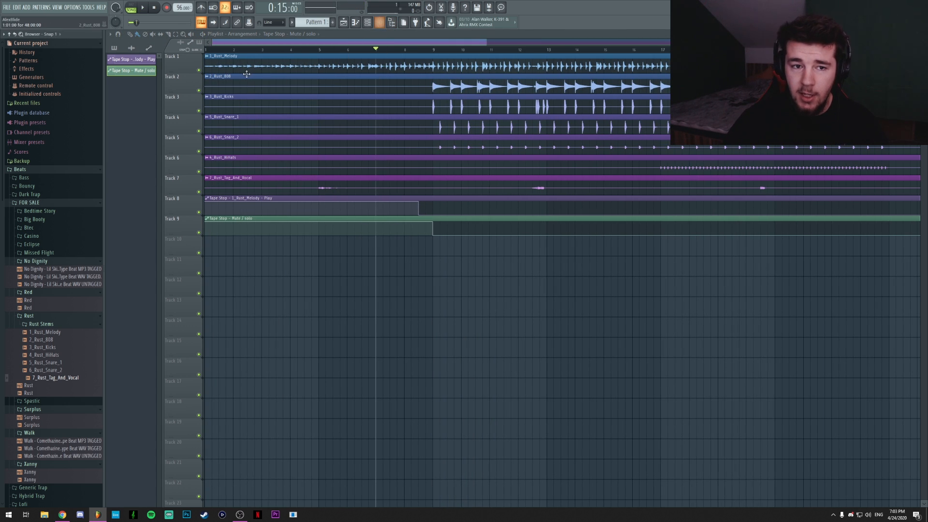
scroll(248, 50, "up", 3)
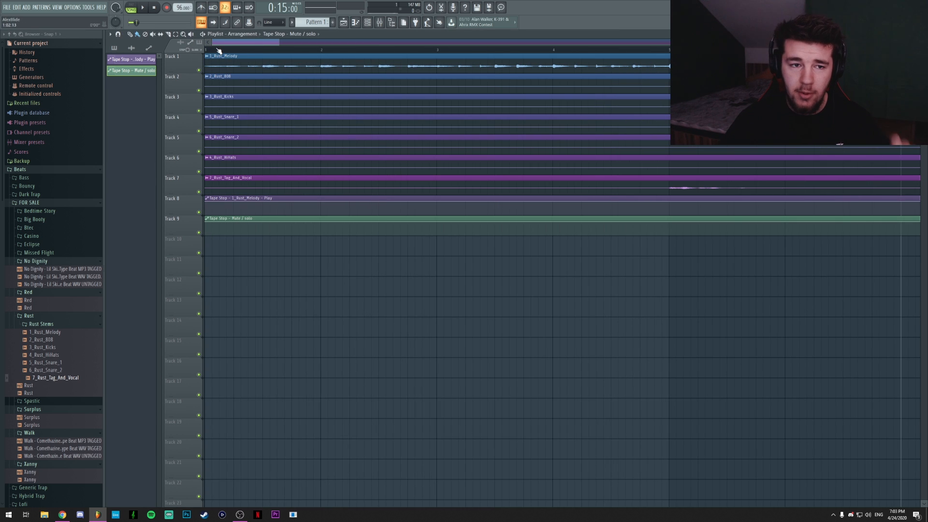
scroll(216, 48, "up", 2)
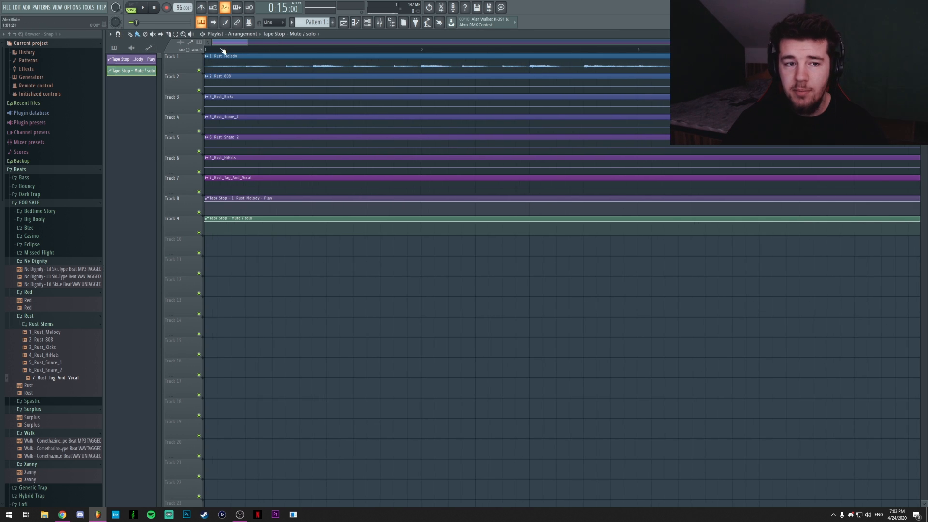
scroll(223, 51, "down", 2)
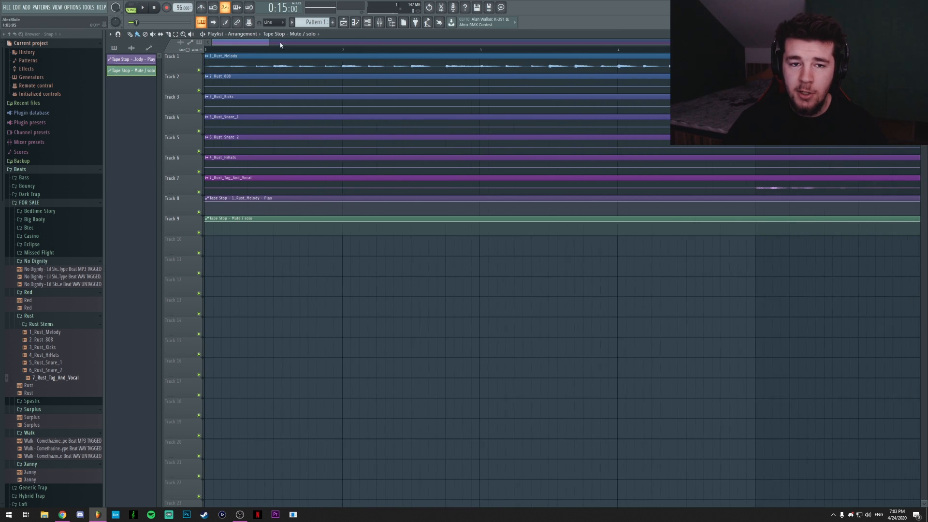
left_click(378, 26)
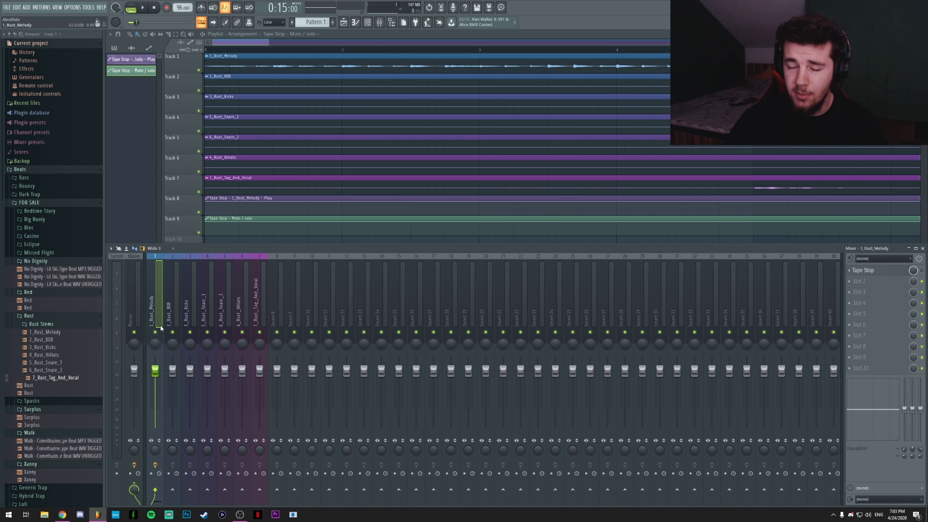
left_click(862, 270)
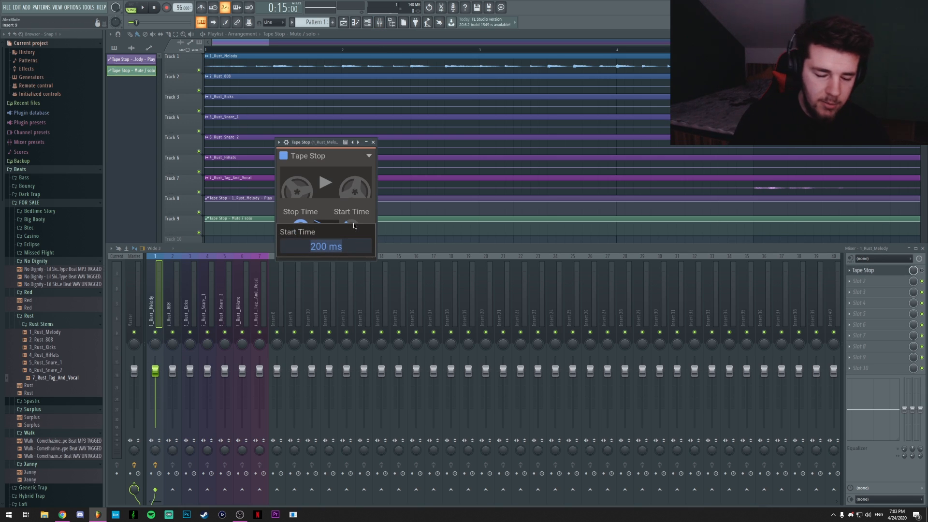
left_click(373, 142)
scroll(232, 43, "up", 2)
key("F9")
Shape the Tape Stop play automation to begin at zero and jump to full half a bar in, and audition it.
scroll(232, 43, "up", 1)
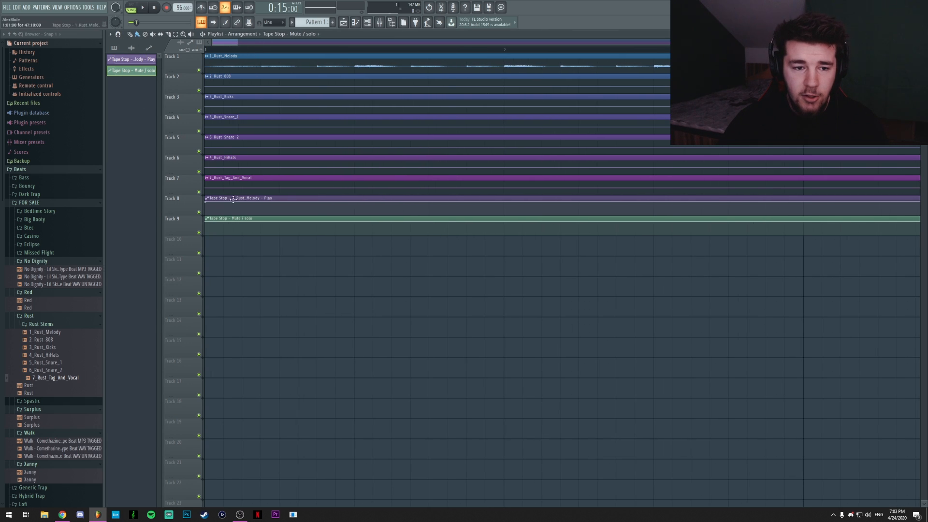
left_click(208, 203)
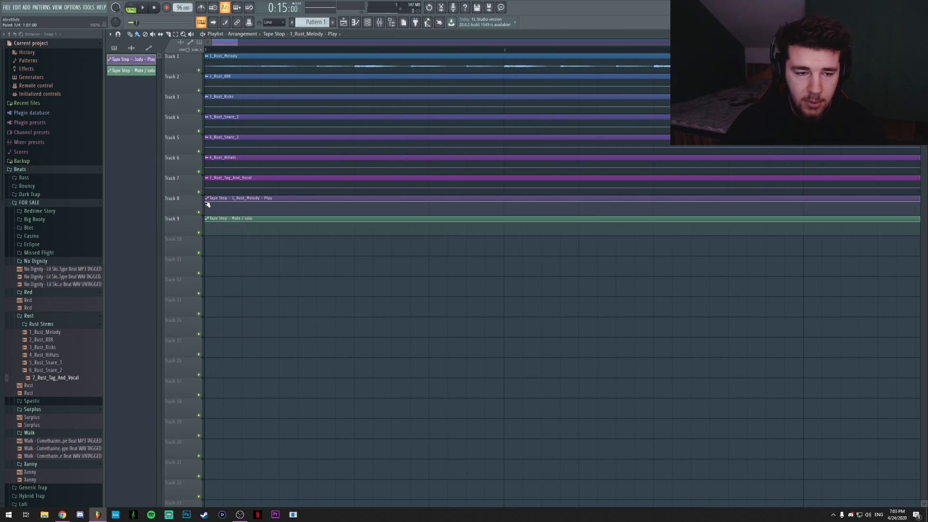
scroll(370, 54, "down", 2)
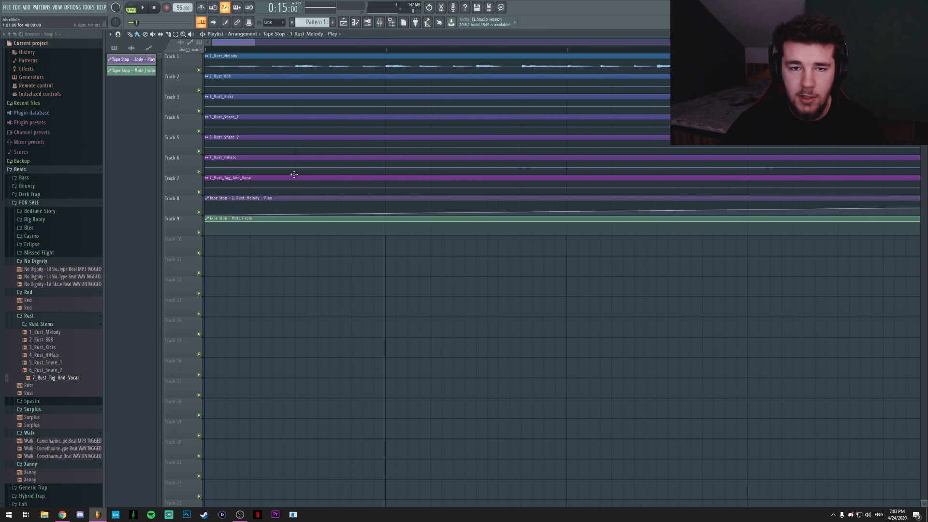
left_click_drag(296, 212, 297, 193)
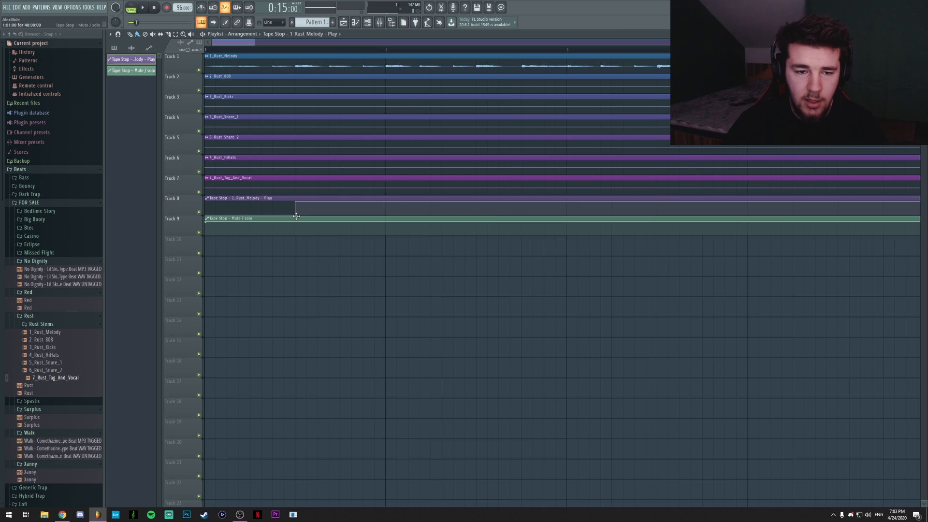
key("space")
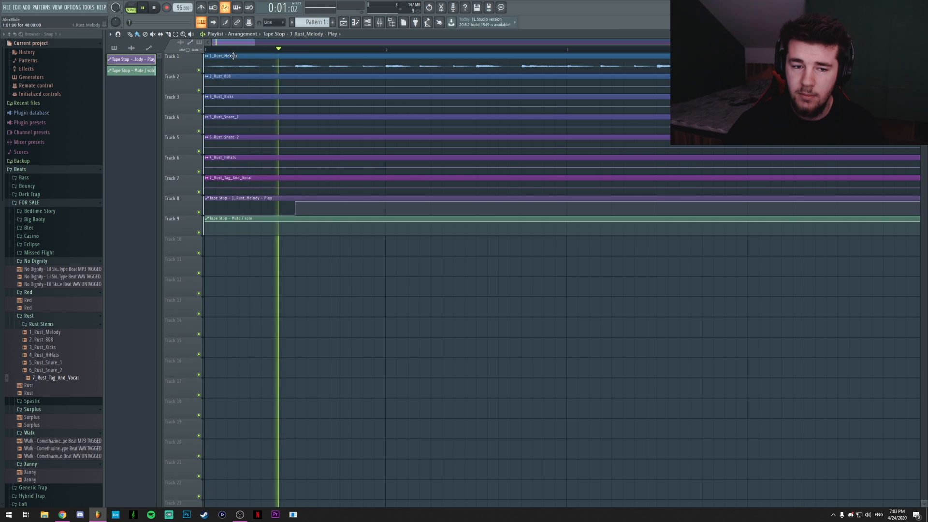
key("space")
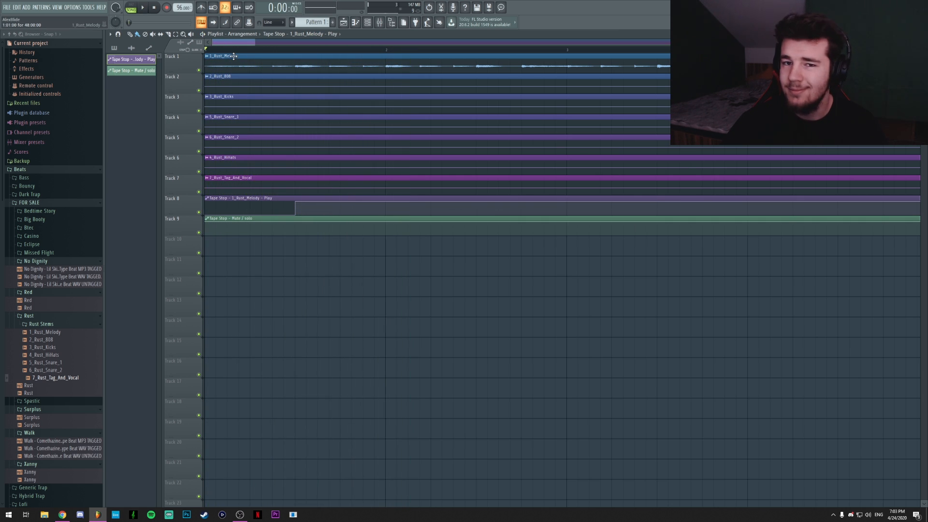
Set the playlist snap to 1/6 step and move the play automation's jump back to the very start of bar 1.
scroll(227, 49, "up", 2)
scroll(227, 49, "up", 1)
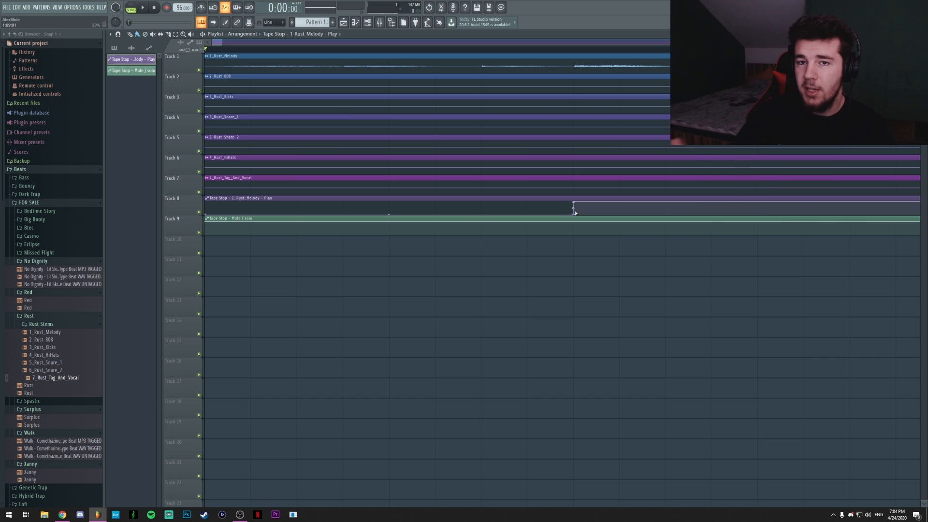
left_click(118, 37)
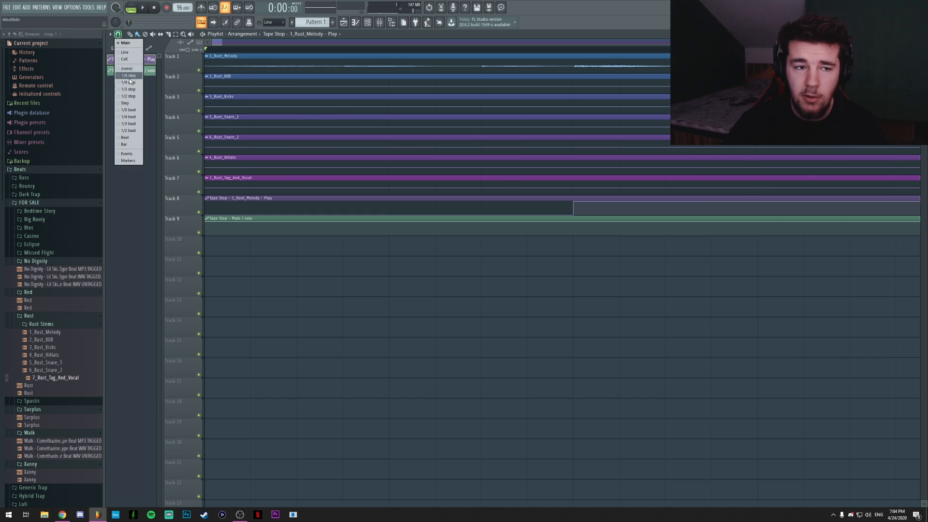
left_click(129, 76)
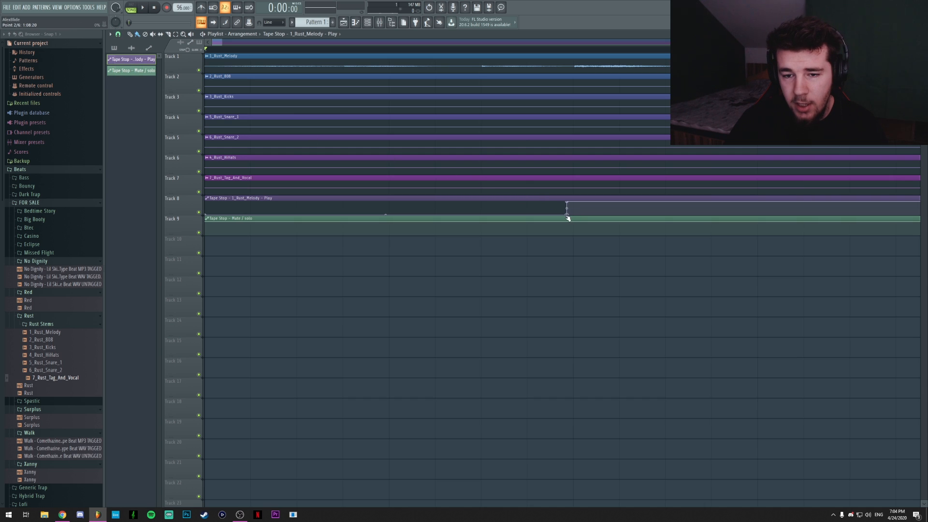
left_click_drag(567, 218, 211, 232)
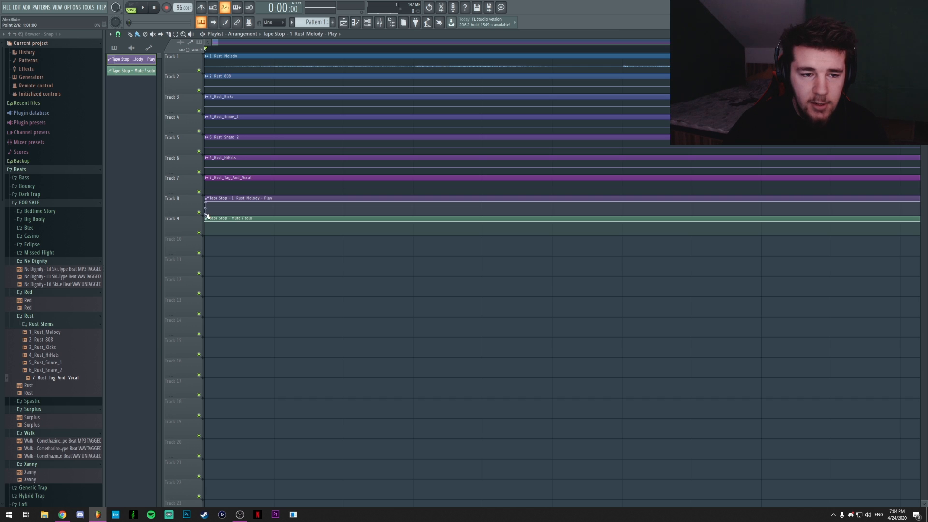
Play the song from the beginning to check the tape start on the melody.
scroll(245, 43, "up", 5)
key("space")
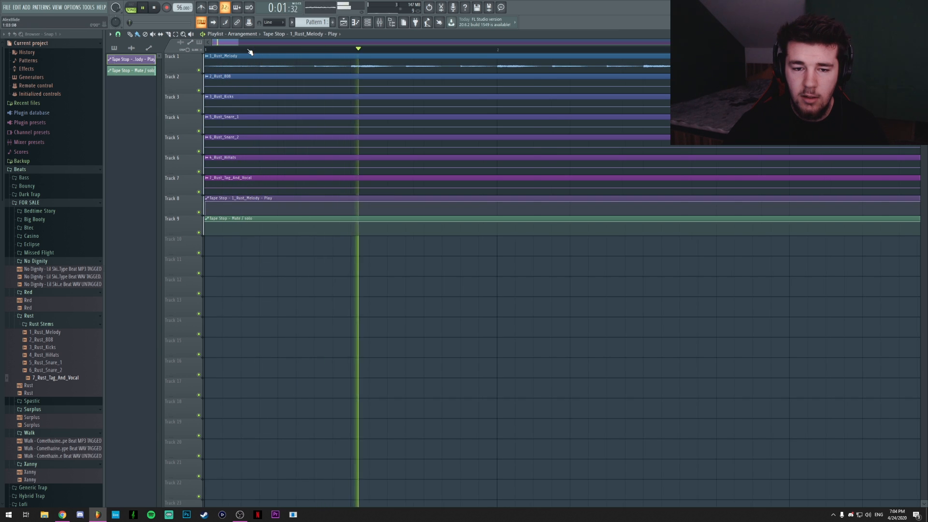
key("space")
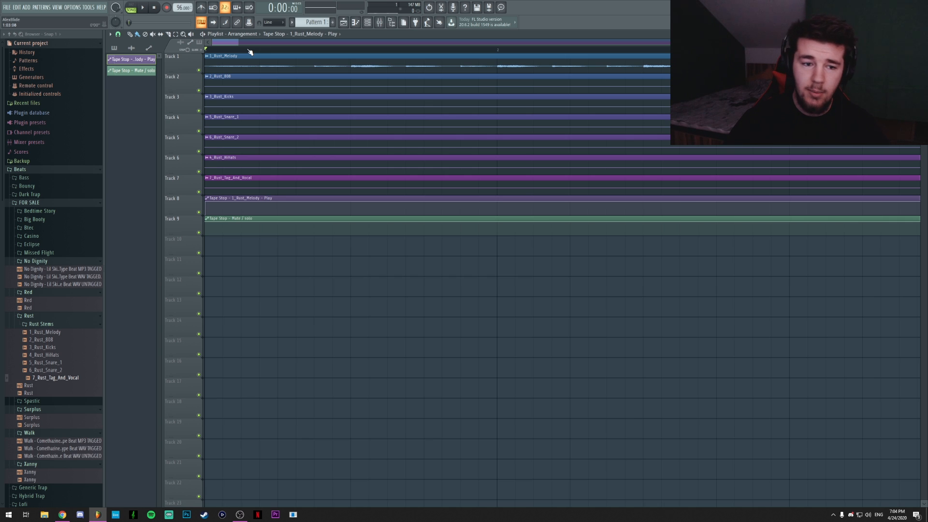
scroll(230, 43, "down", 3)
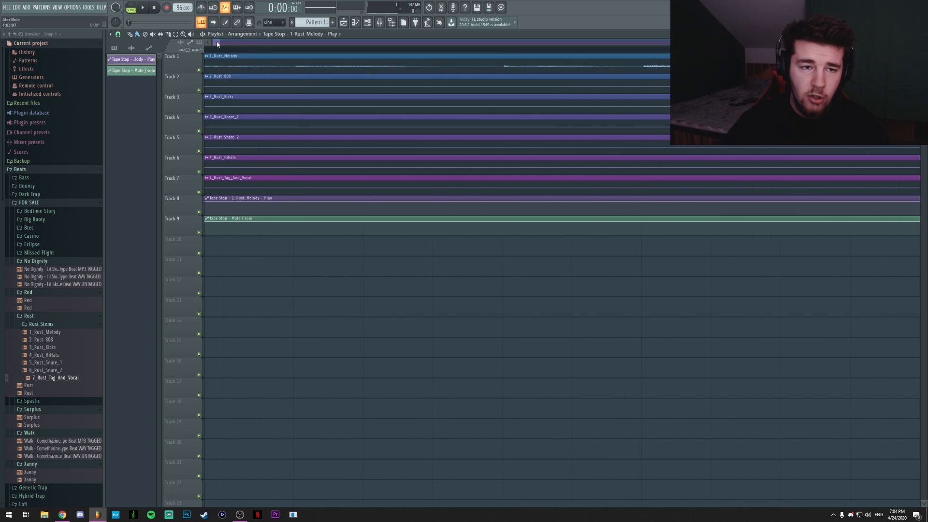